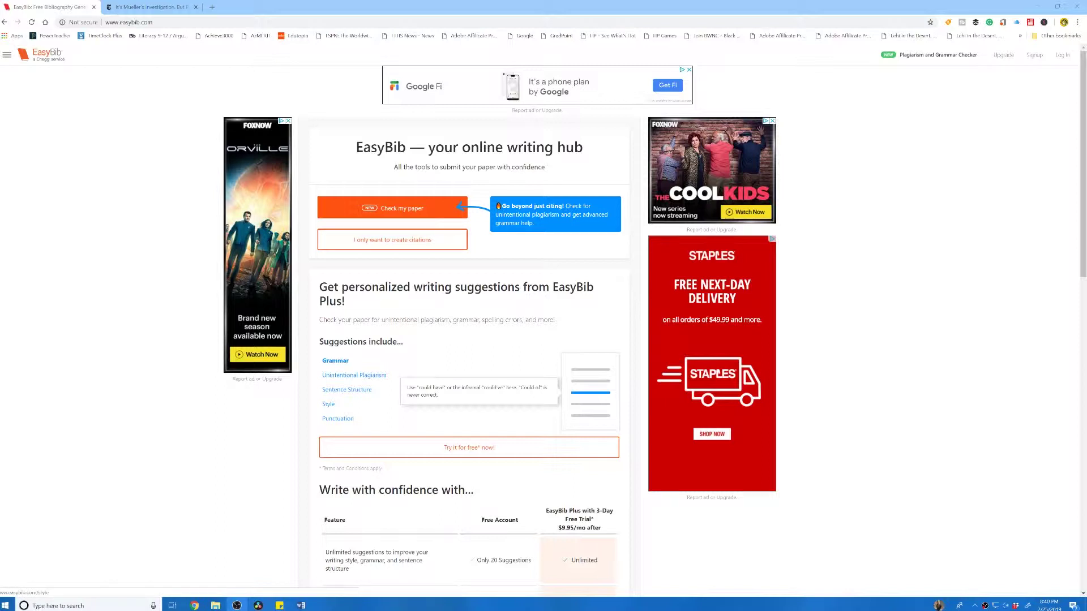
Open the citations-only tool and browse the available source types, keeping Website as the source type
click(392, 240)
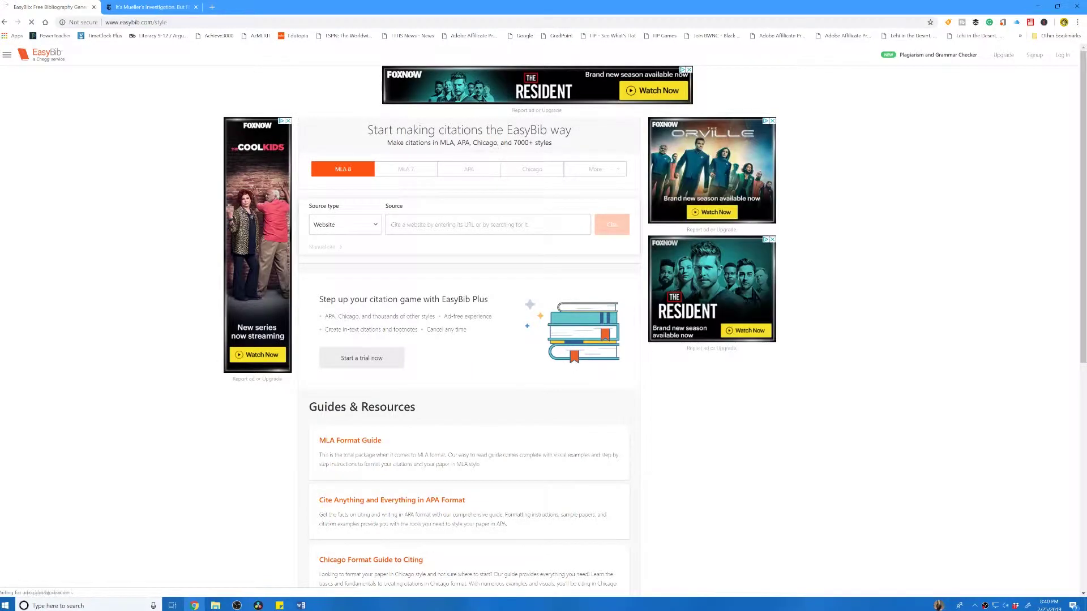
click(345, 225)
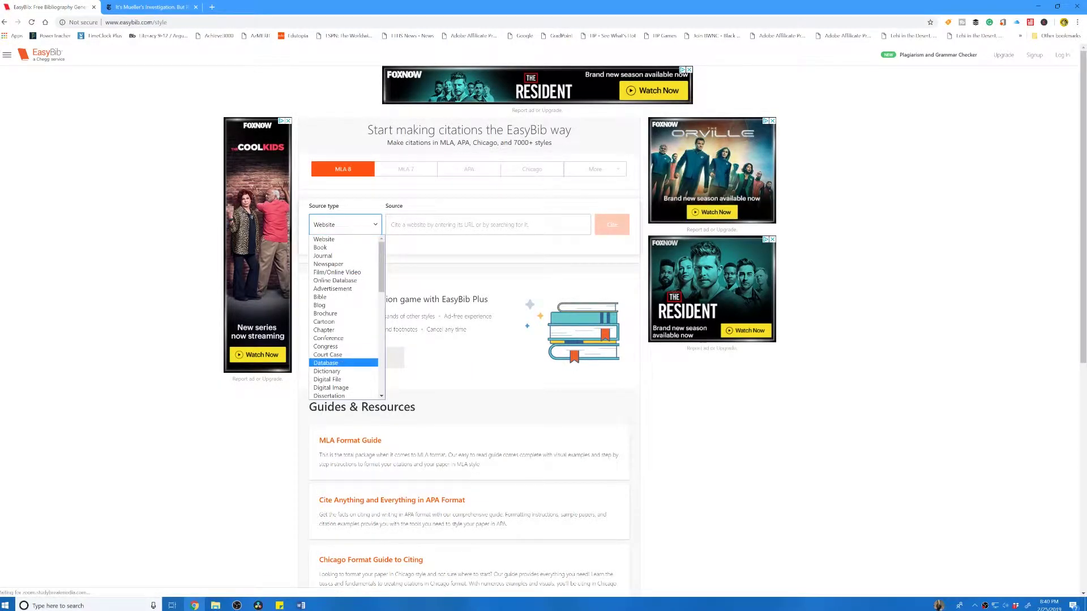
scroll(344, 294, down, 6)
scroll(343, 289, up, 6)
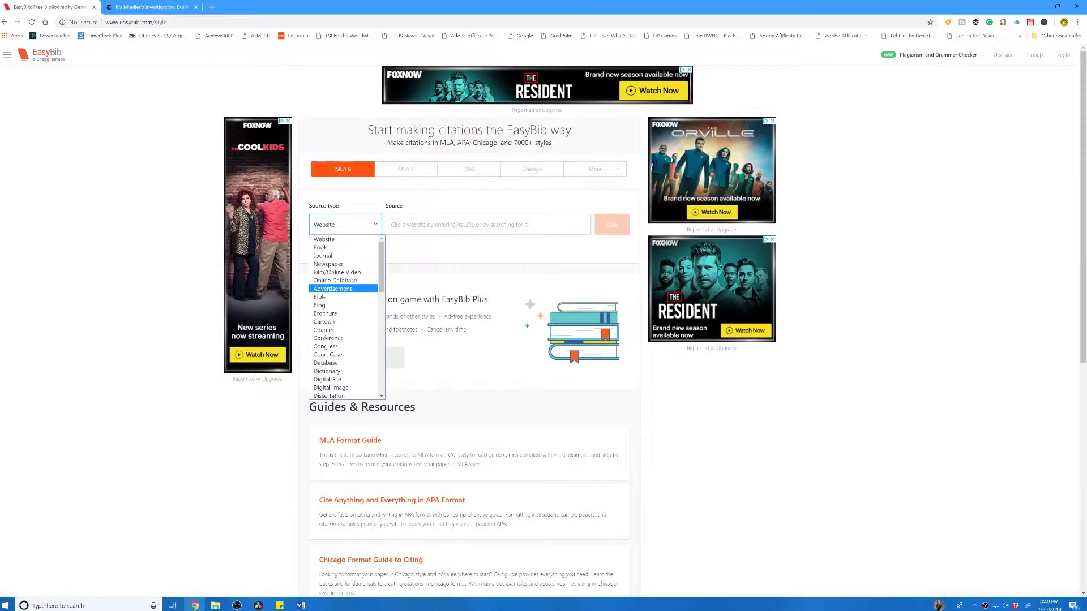
key(Escape)
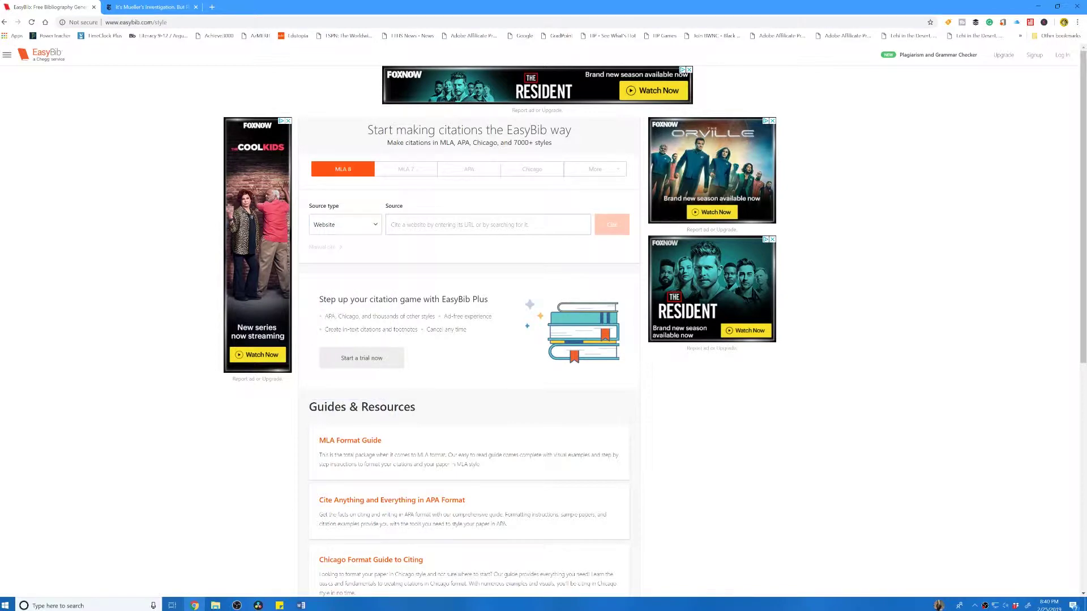
Copy the New York Times article's URL and search for it as a website source in MLA 8
click(148, 7)
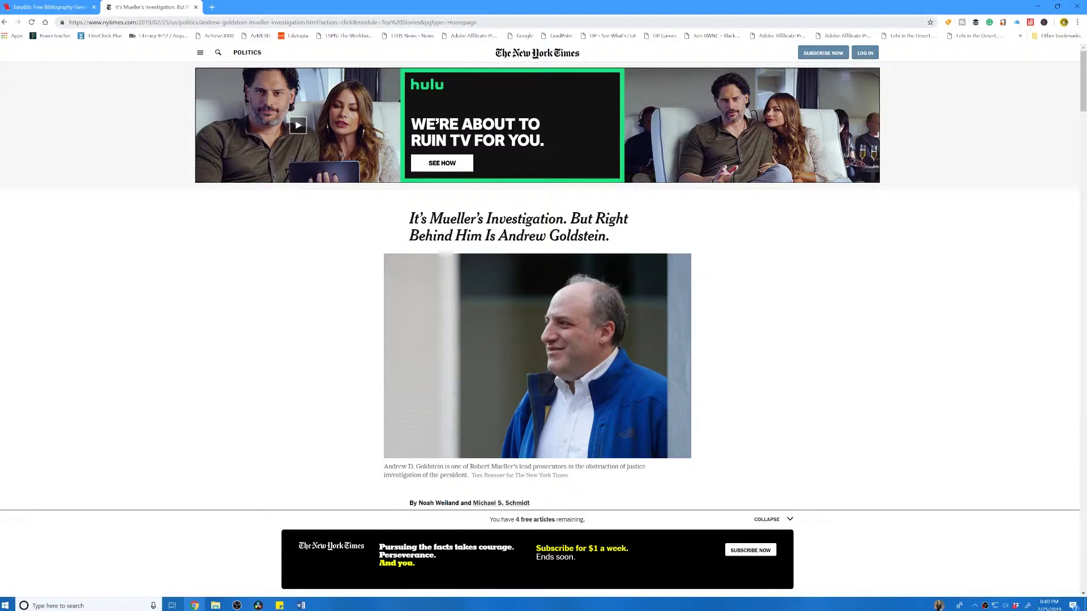
key(ctrl+l)
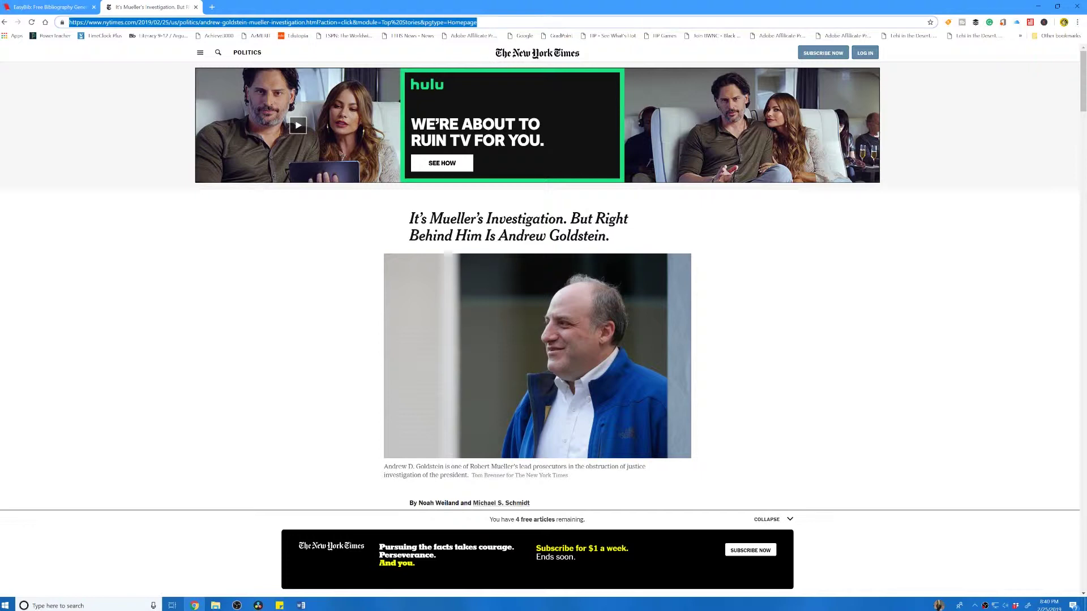
click(57, 7)
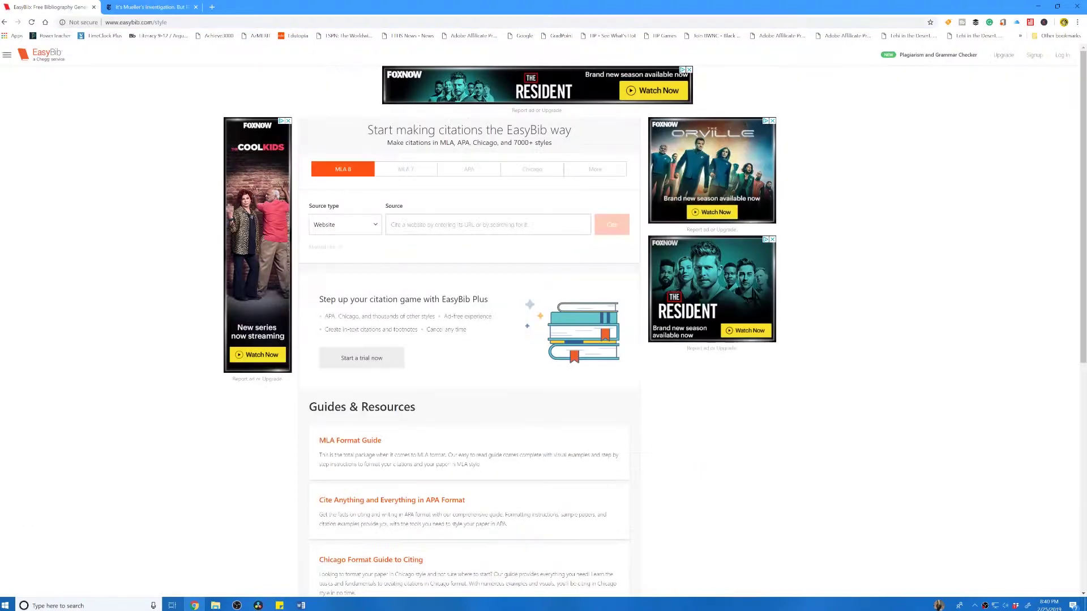
click(488, 225)
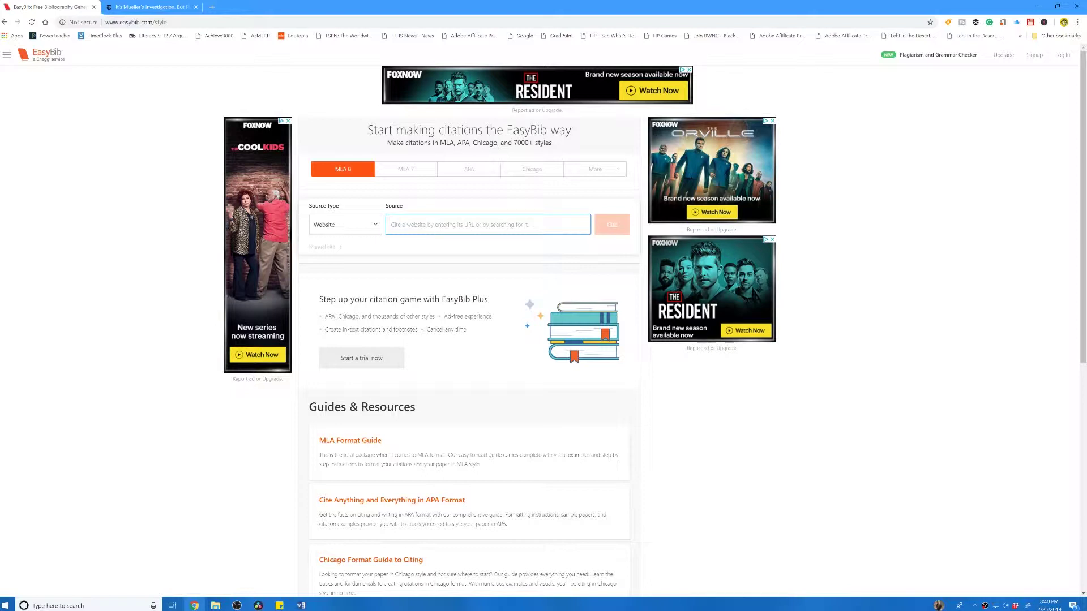
key(ctrl+v)
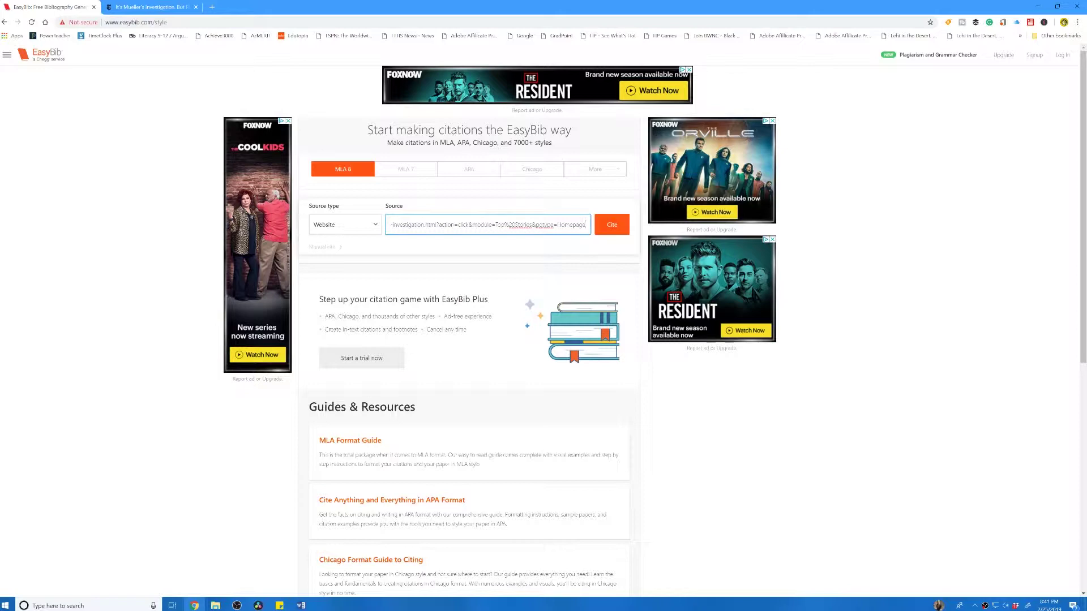
key(Return)
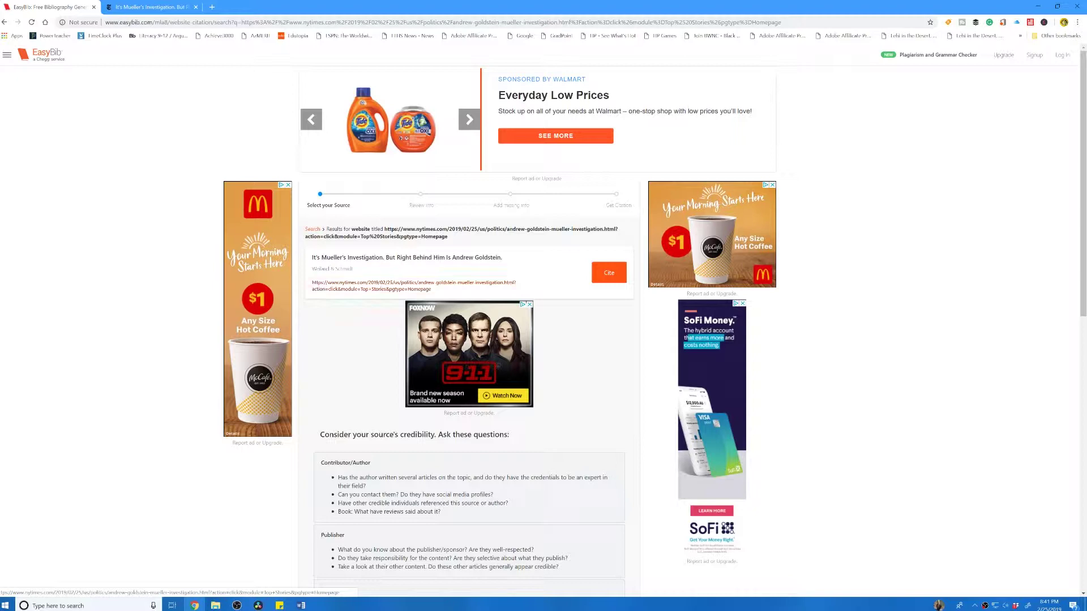
Check the found source against the article page, cite it, and continue past the review of its details
click(150, 6)
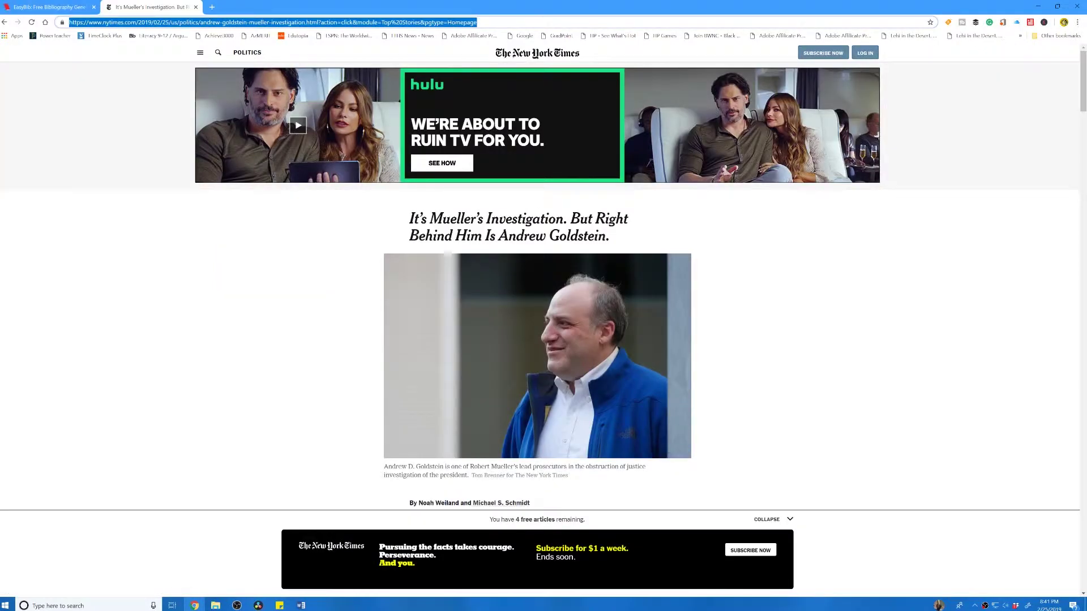
click(48, 7)
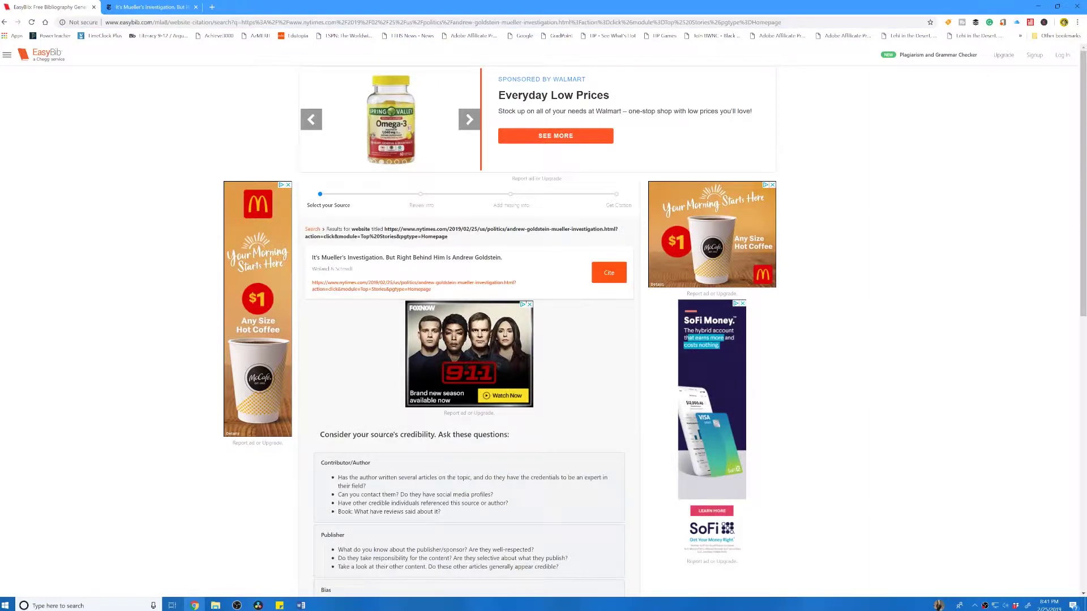
key(Return)
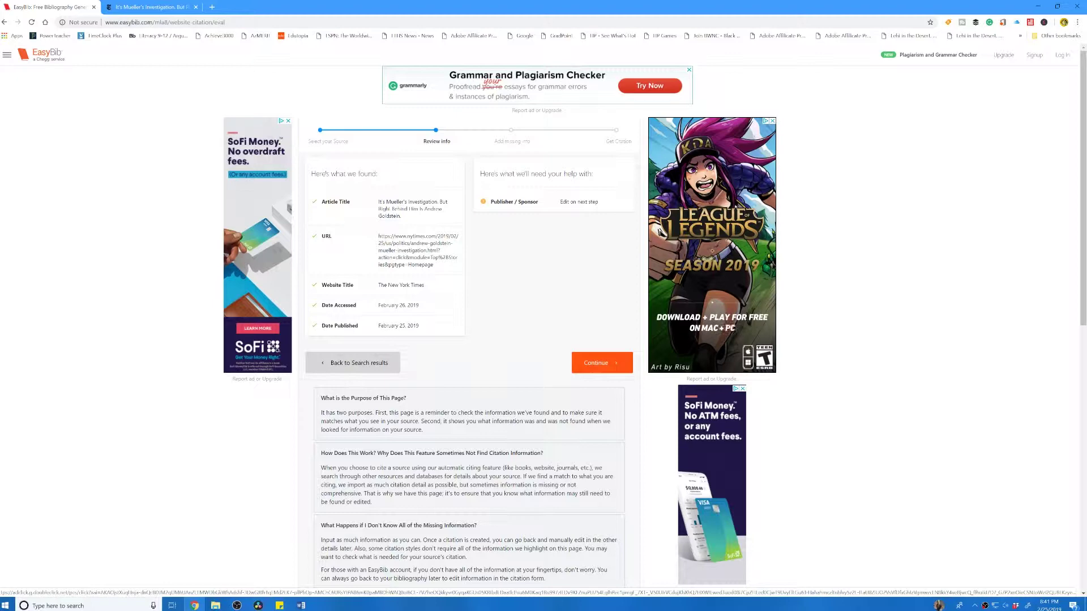
click(602, 363)
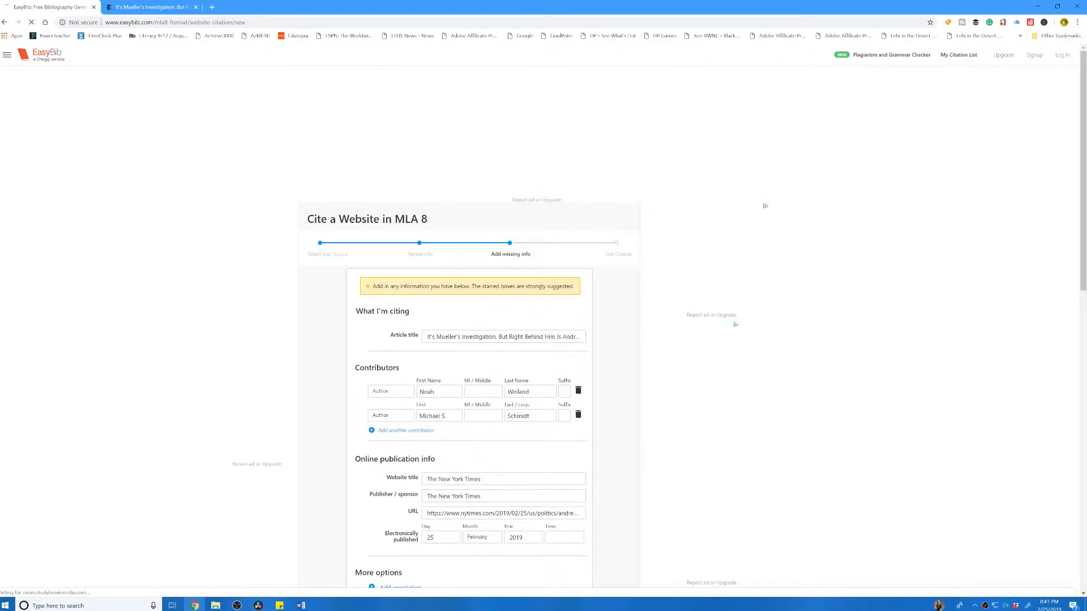
Examine the citation form's details and look up the publisher in the New York Times article page's footer
scroll(468, 340, down, 3)
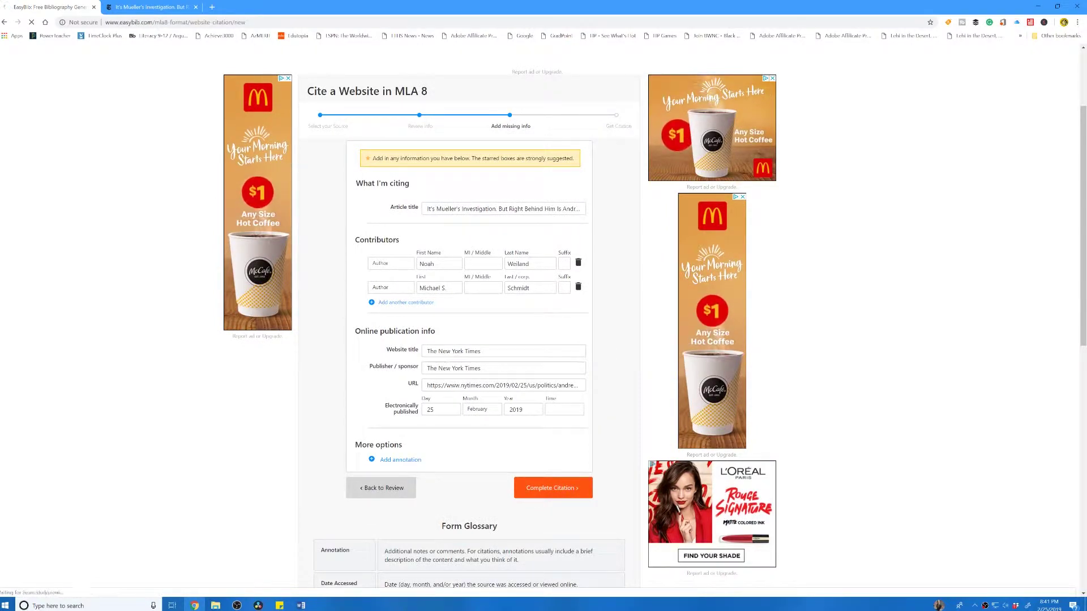
click(150, 7)
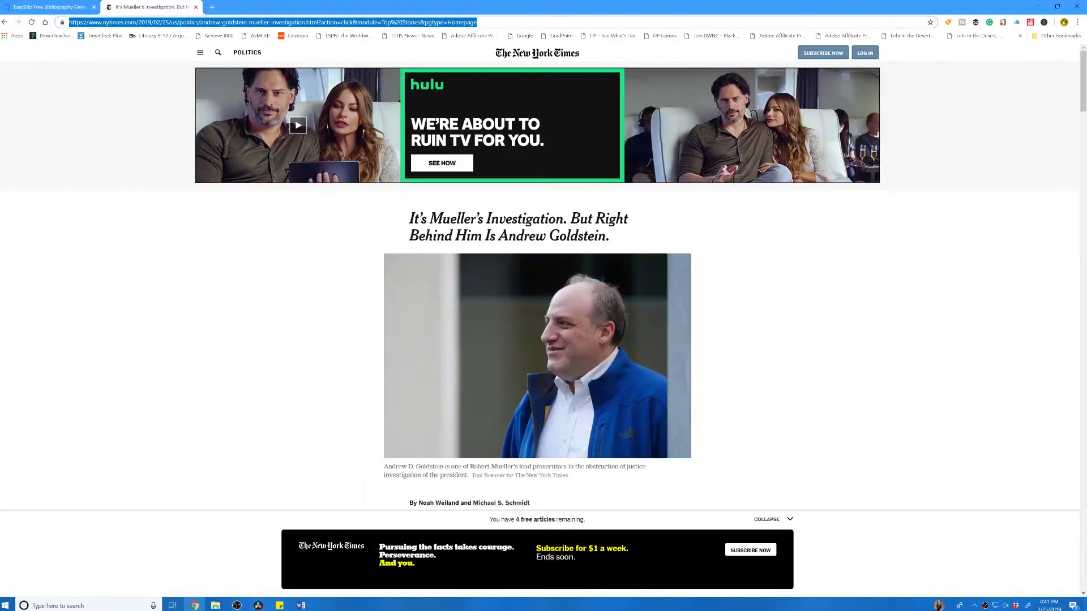
scroll(543, 328, down, 10)
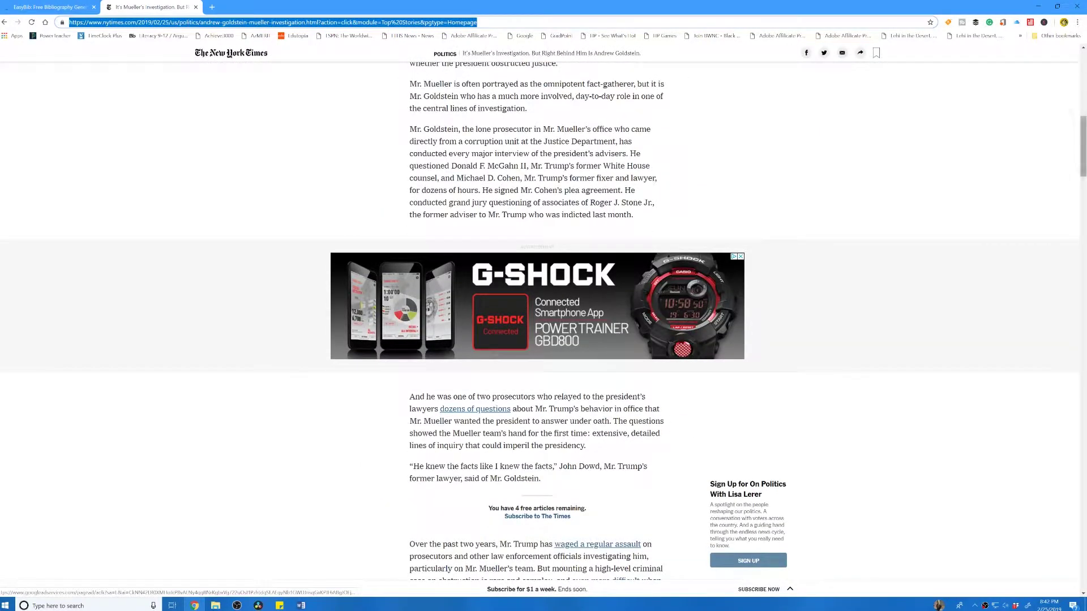
drag(1082, 146, 1082, 562)
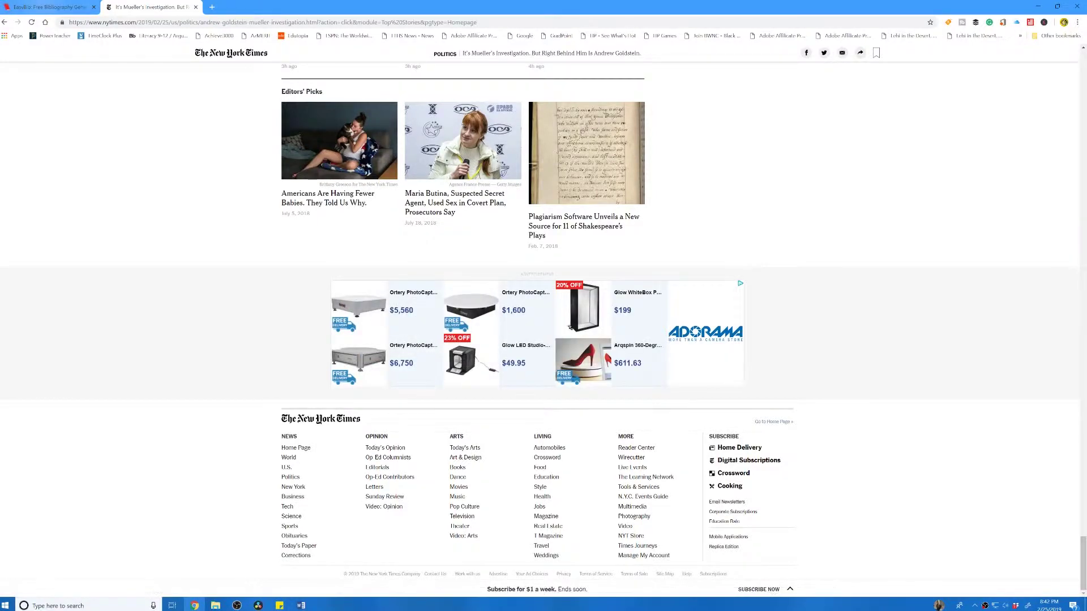
Set the citation's publisher / sponsor to The New York Times Company and complete the citation
click(53, 6)
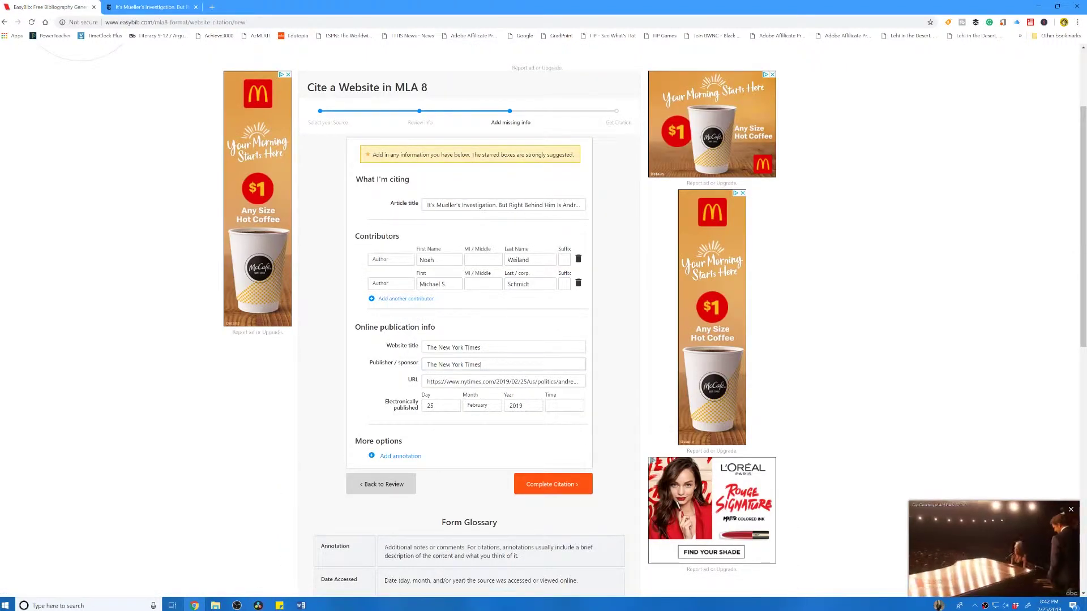
click(481, 364)
text(Company)
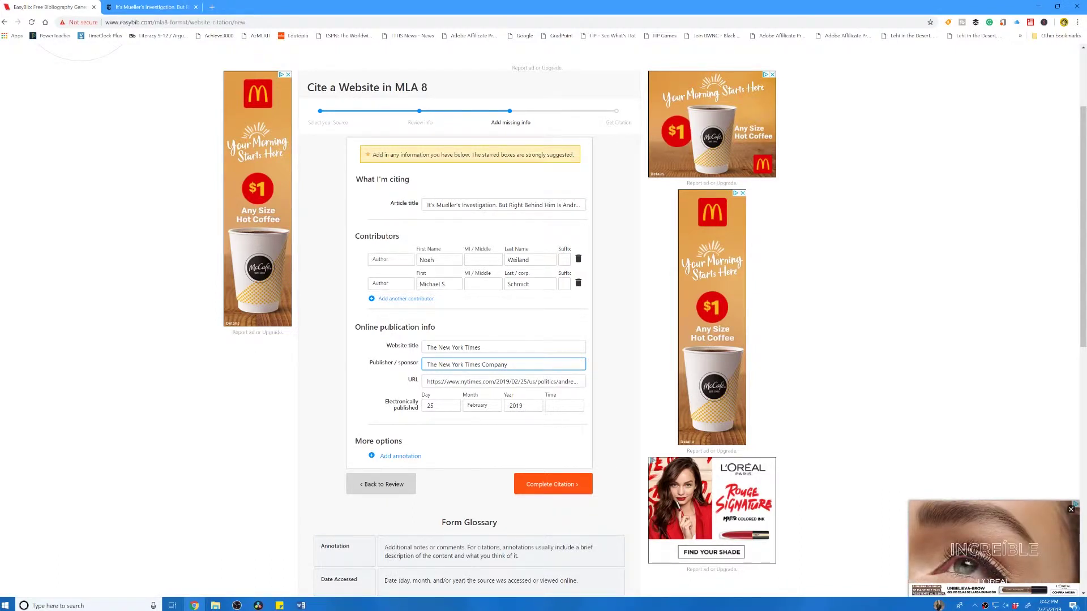
click(552, 484)
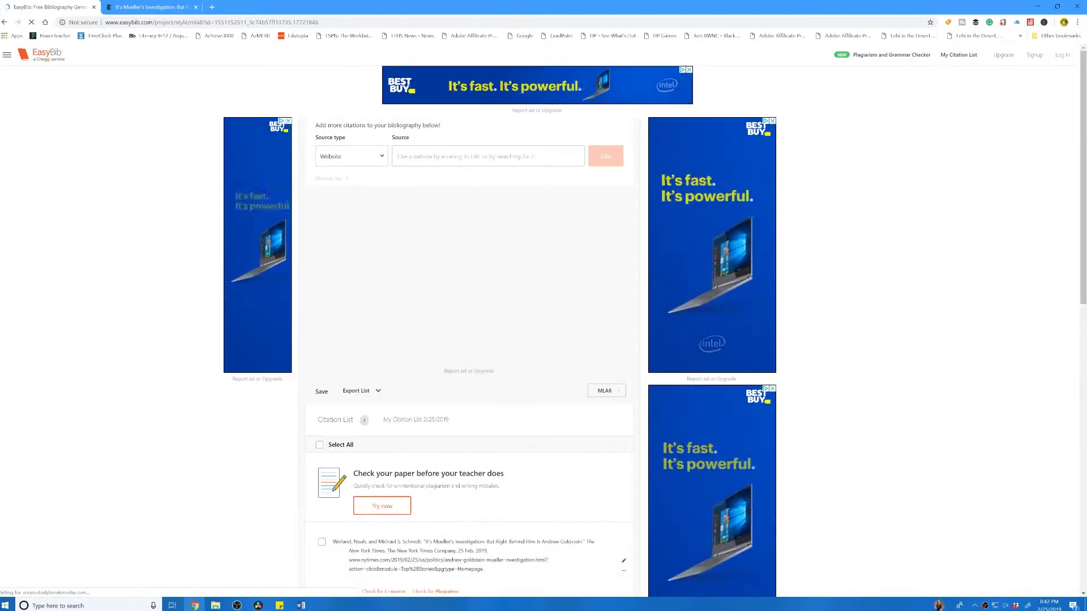
Examine the finished article citation in the citation list, including the end of its URL
scroll(469, 319, down, 4)
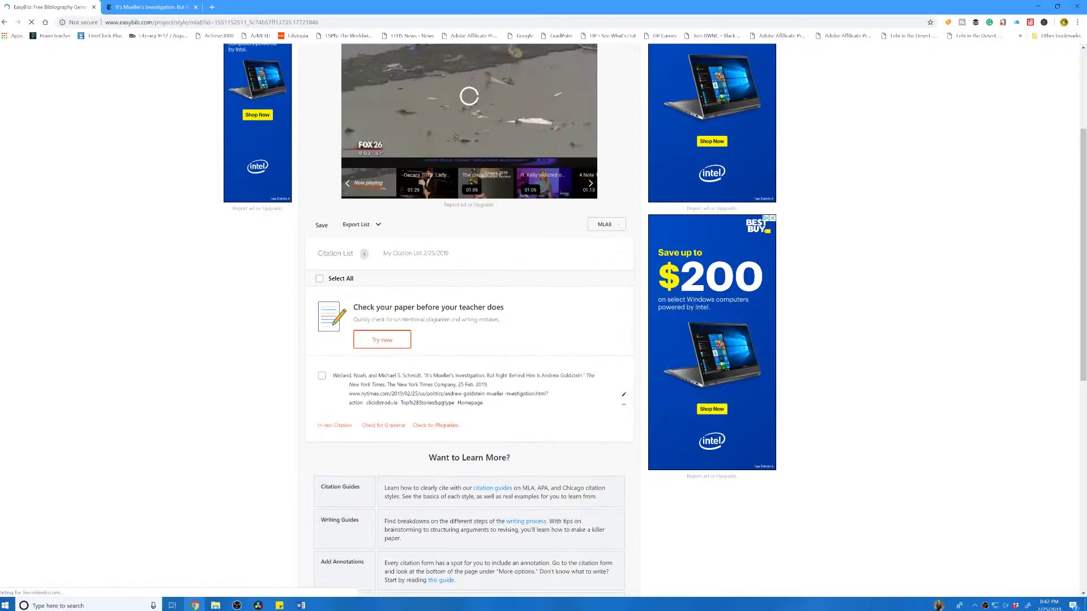
drag(485, 402, 444, 402)
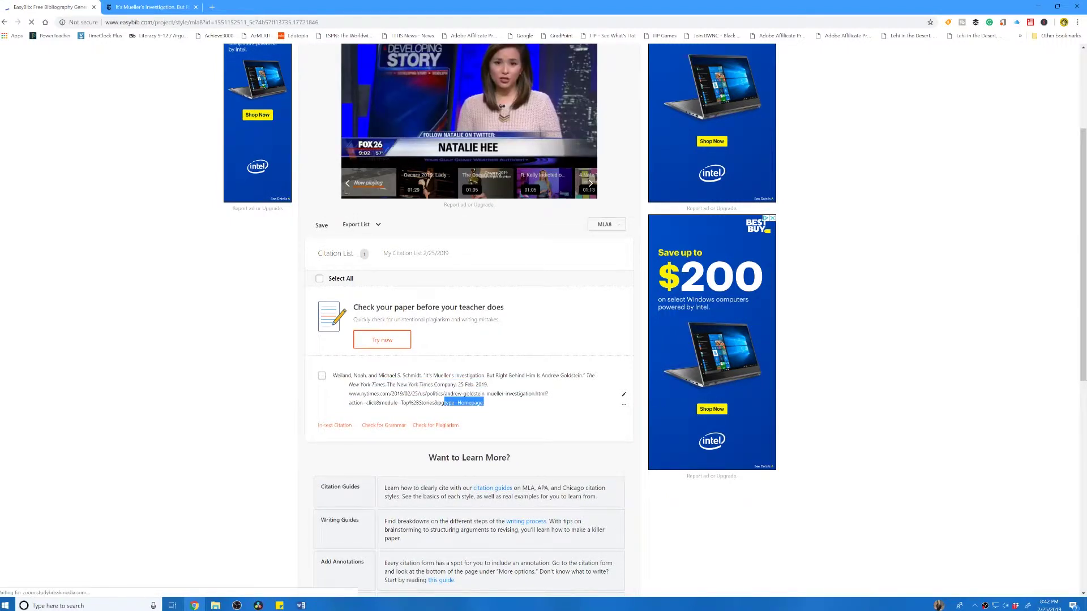
scroll(469, 316, down, 4)
scroll(468, 317, down, 3)
scroll(469, 317, up, 9)
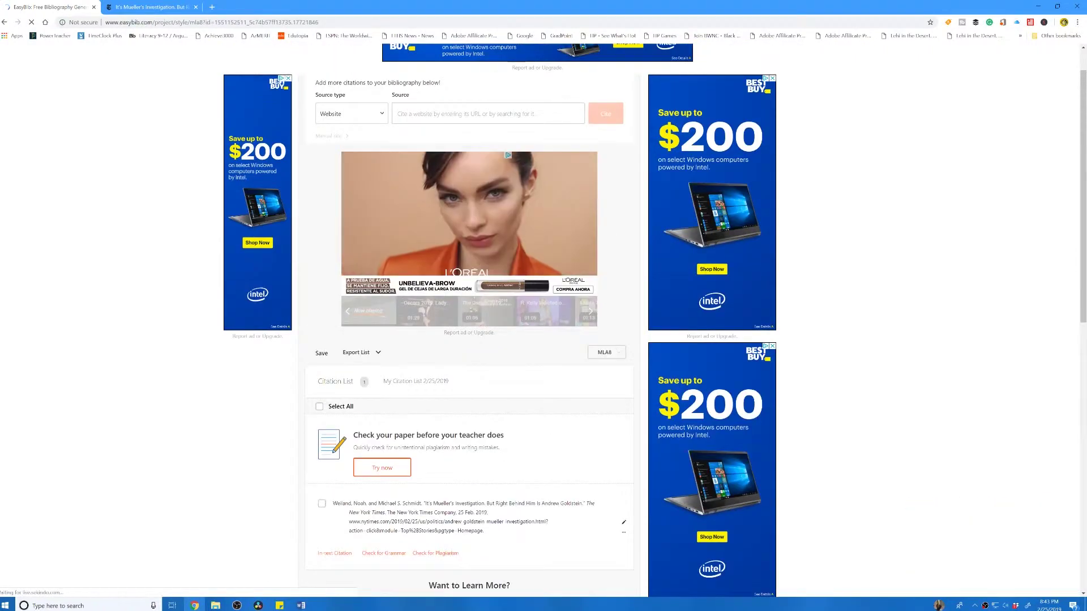
scroll(469, 317, down, 2)
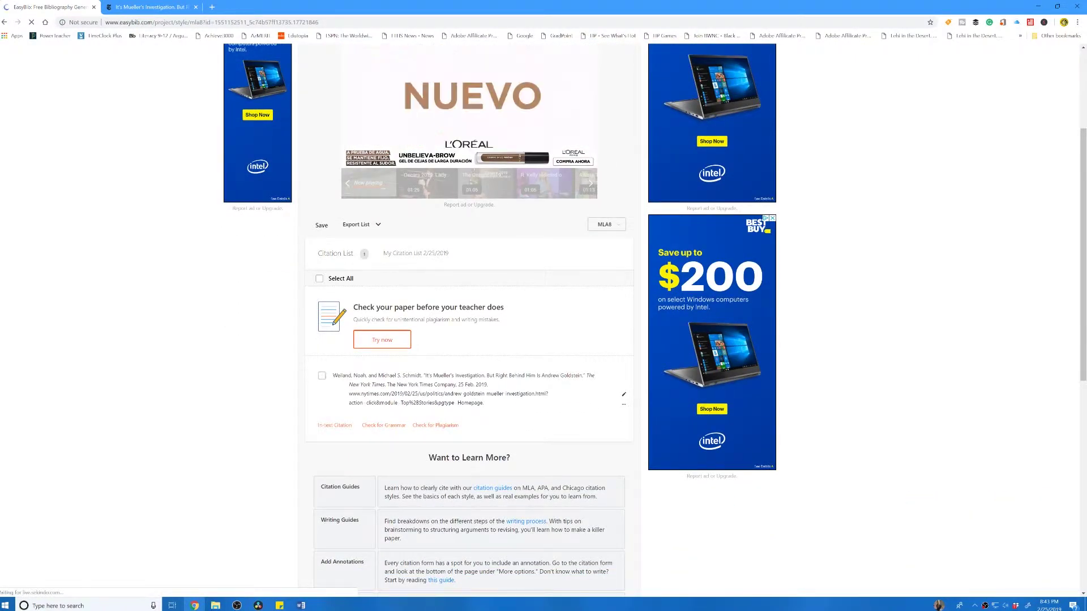
Copy the citation list with the Copy & Paste export option and view the available citation styles, keeping MLA8
click(361, 224)
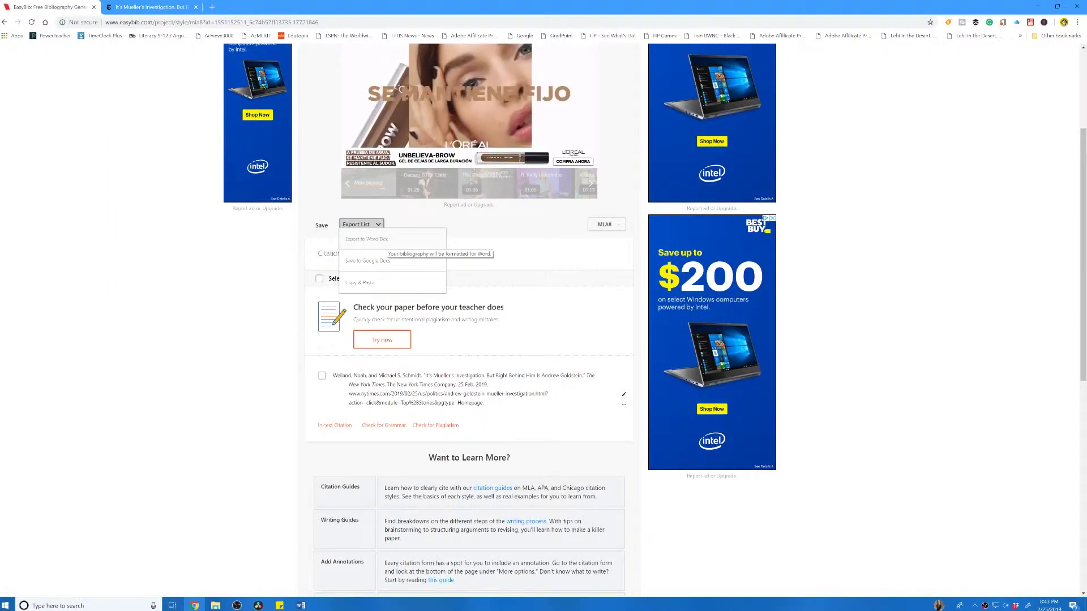
click(378, 282)
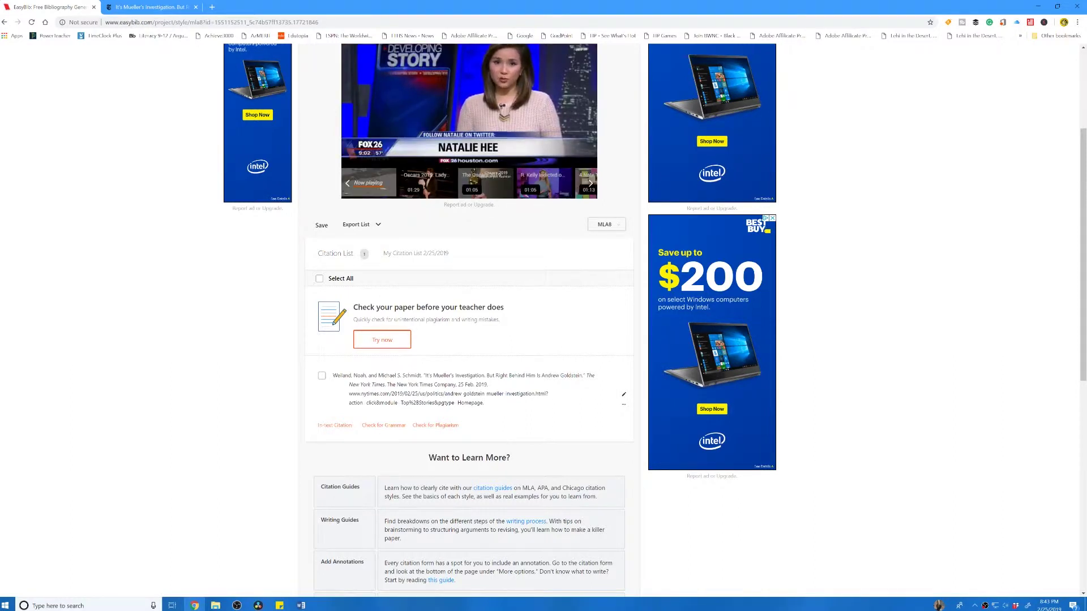
click(605, 224)
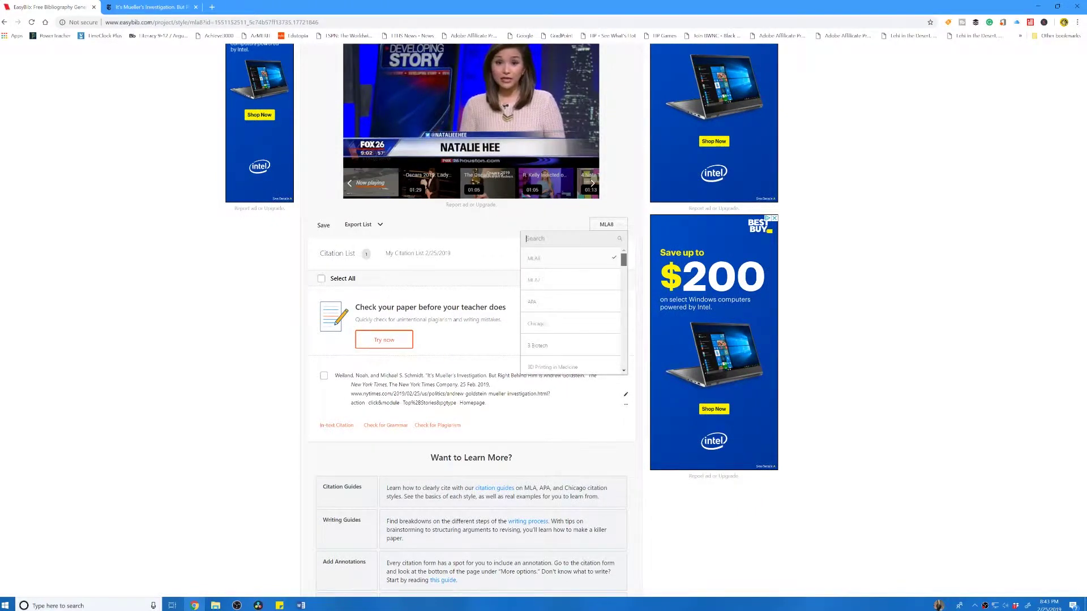
key(Escape)
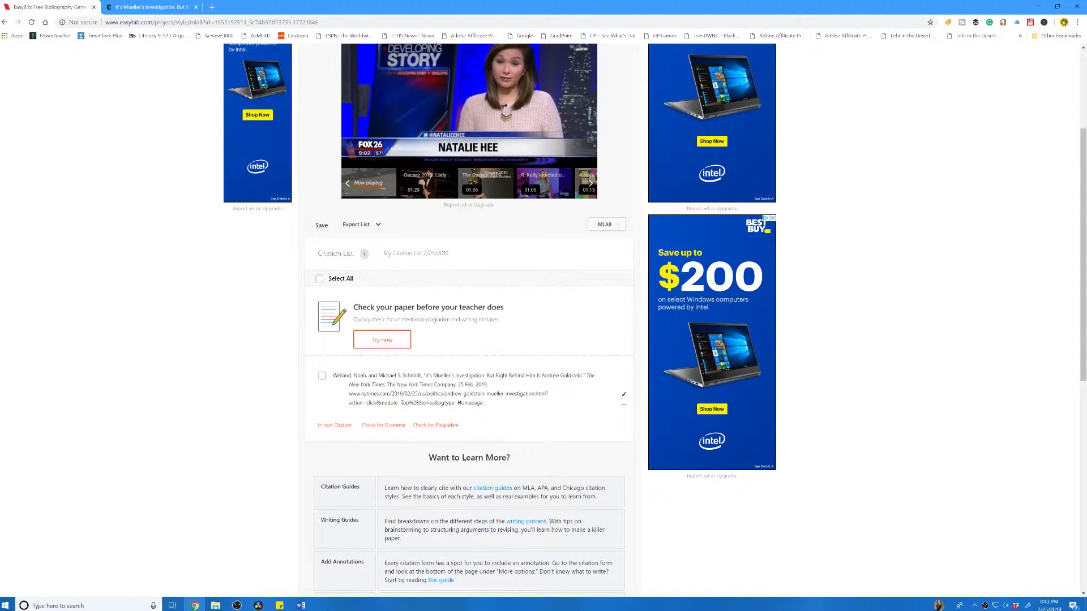
click(378, 224)
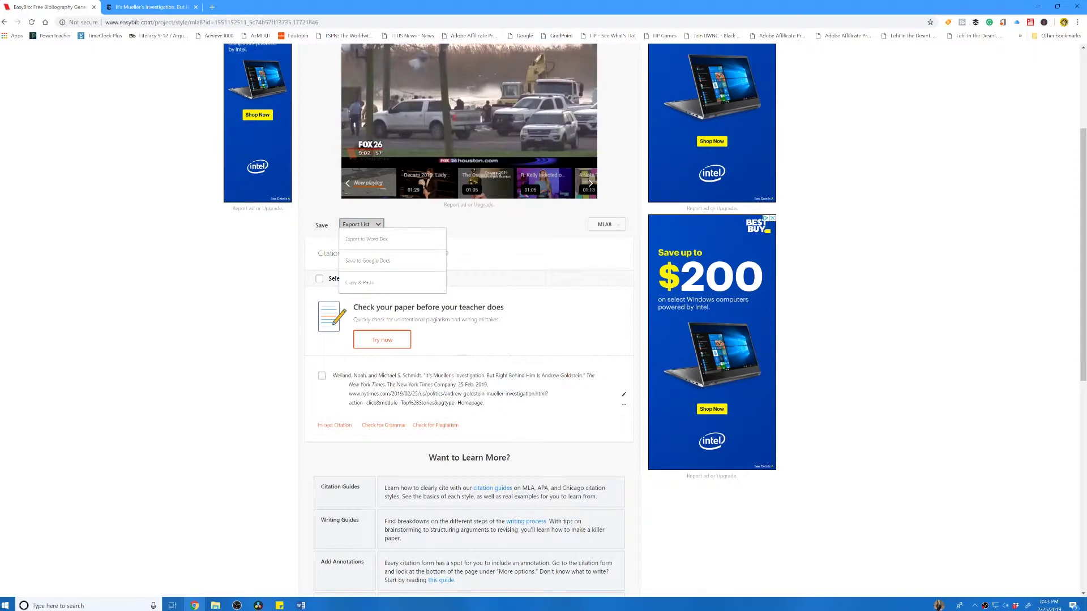
key(Escape)
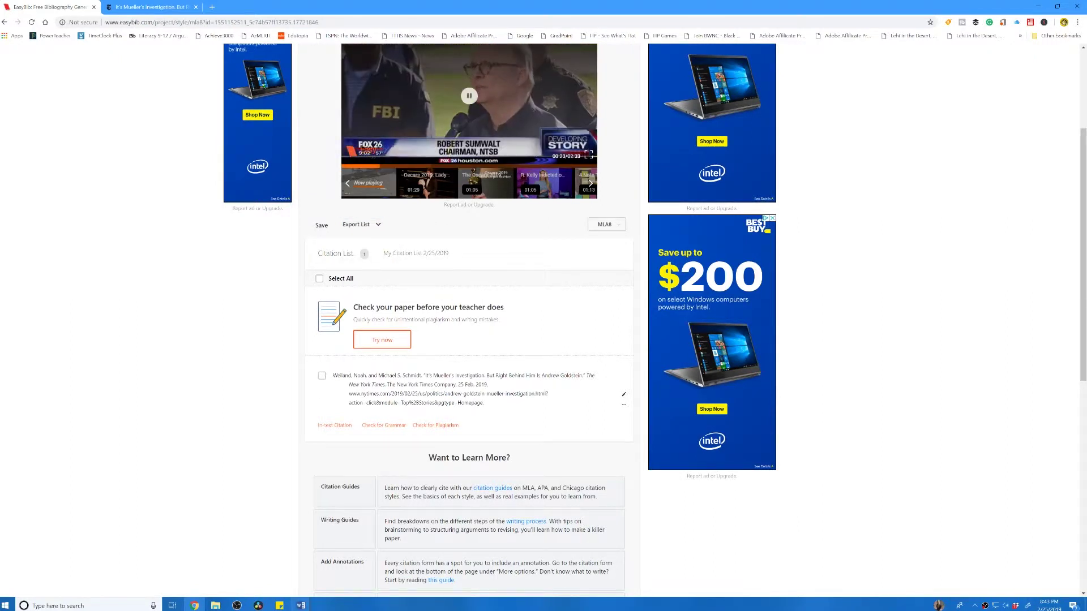
Switch to the open Word document and replace all its text with the copied New York Times article citation
click(300, 605)
click(351, 563)
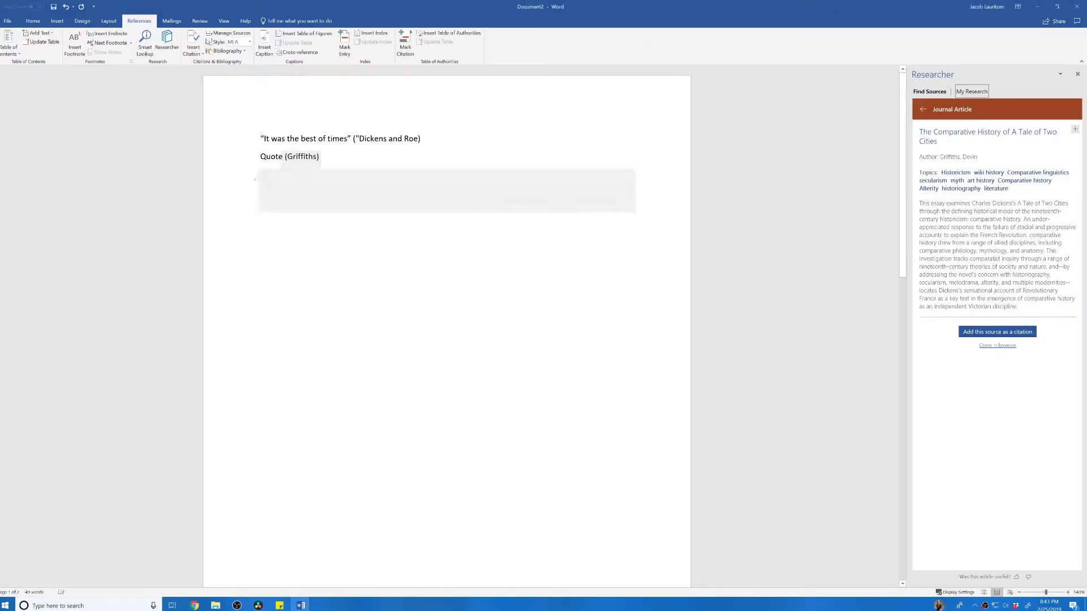
click(306, 190)
key(ctrl+a)
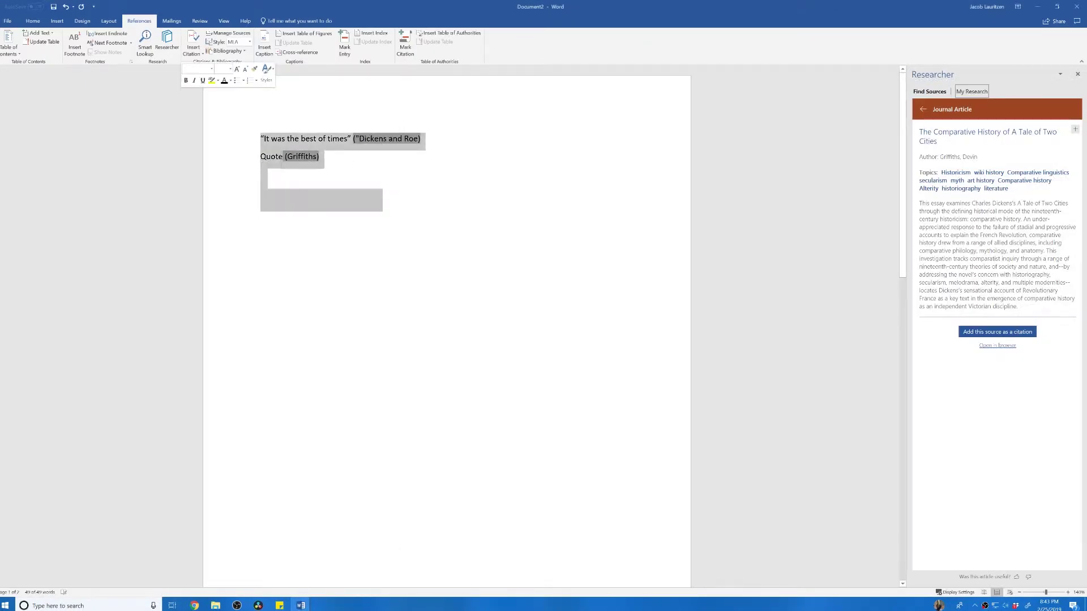
key(Delete)
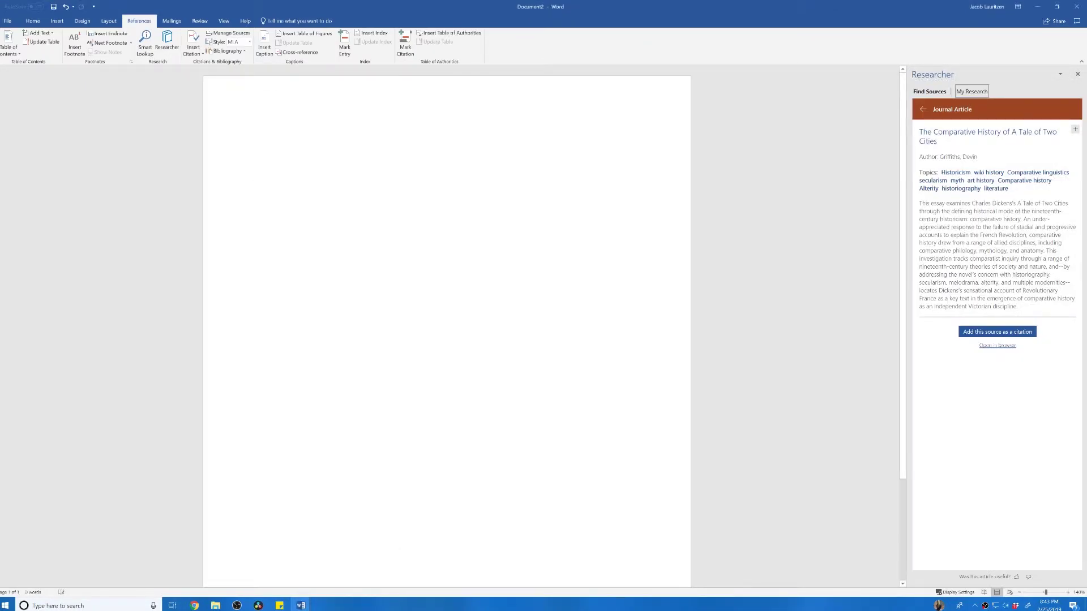
text(Weiland, Noah, and Michael S. Schmidt. "It's Mueller's Investigation. But Right Behind Him Is Andrew Goldstein." The New York Times, The New York Times Company, 25 Feb. 2019, www.nytimes.com/2019/02/25/us/politics/andrew-goldstein-mueller-investigation.html?action=click&module=Top%2BStories&pgtype=Homepage.)
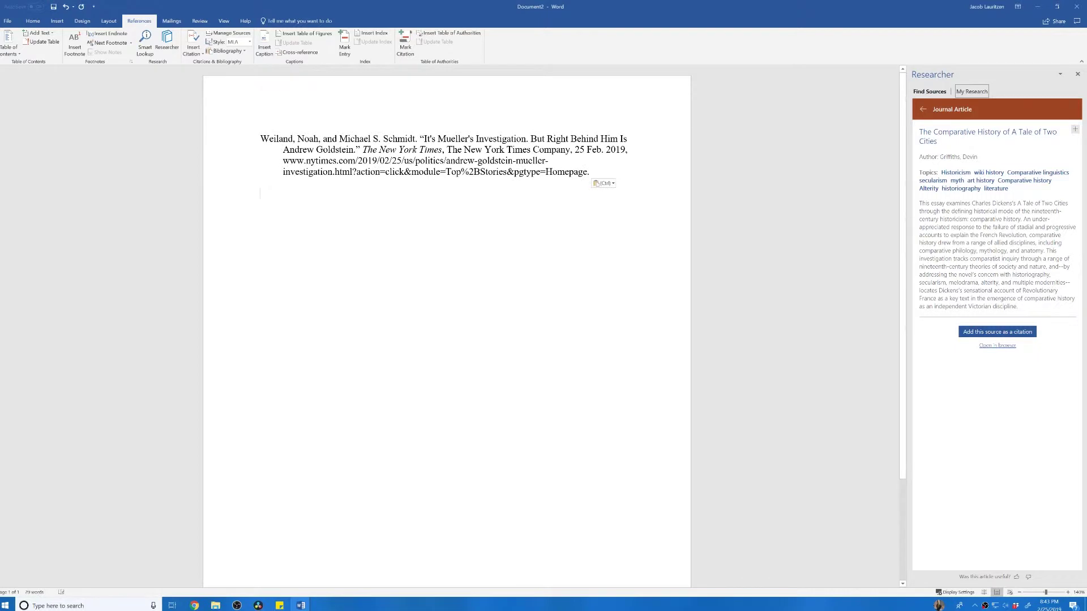
Set the line spacing of the whole citation to 2.0 and deselect the text
key(ctrl+a)
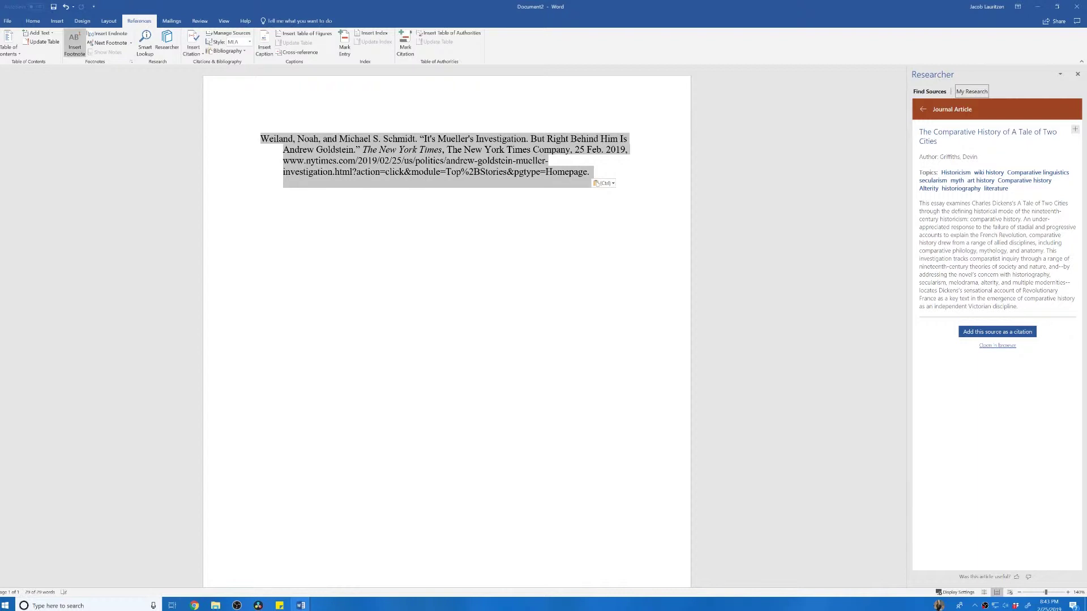
click(32, 21)
click(201, 49)
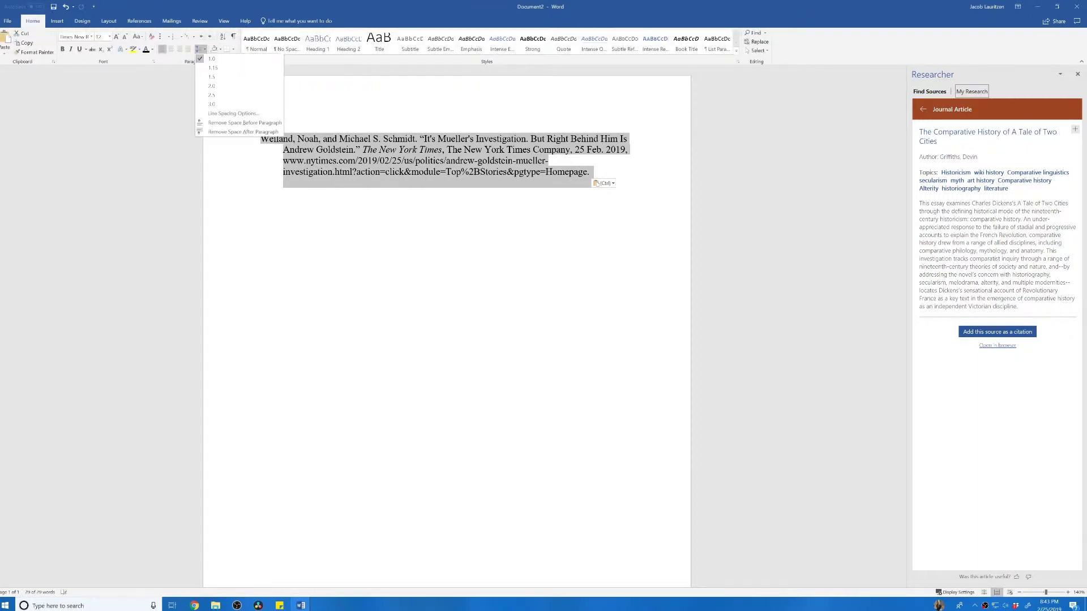
click(210, 91)
click(260, 265)
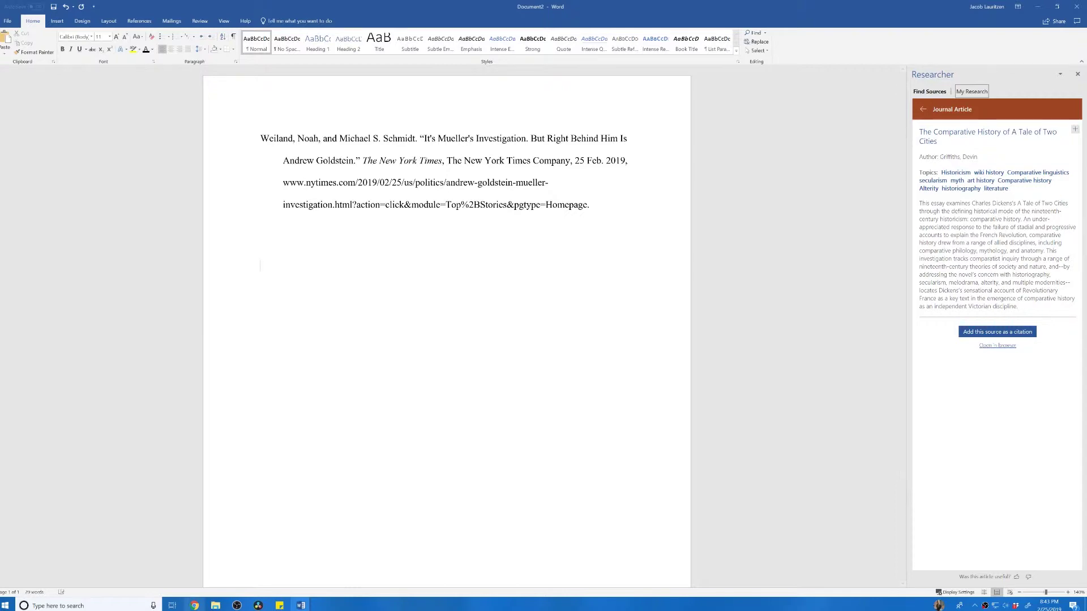
Switch to Chrome and examine the New York Times article from its footer back up to the headline, byline and date
mouse_move(194, 605)
click(192, 566)
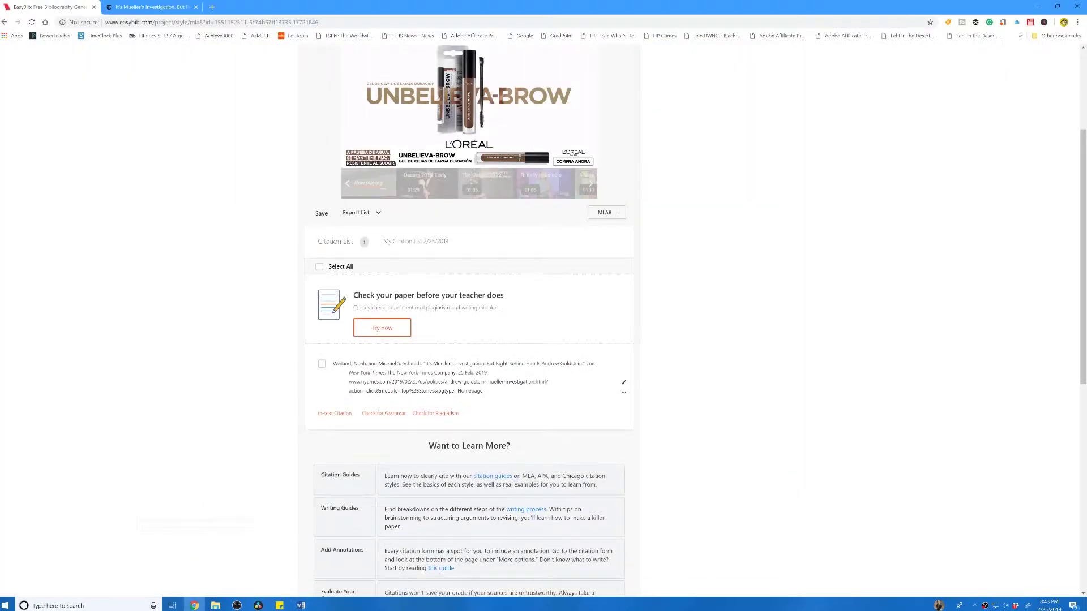
click(150, 7)
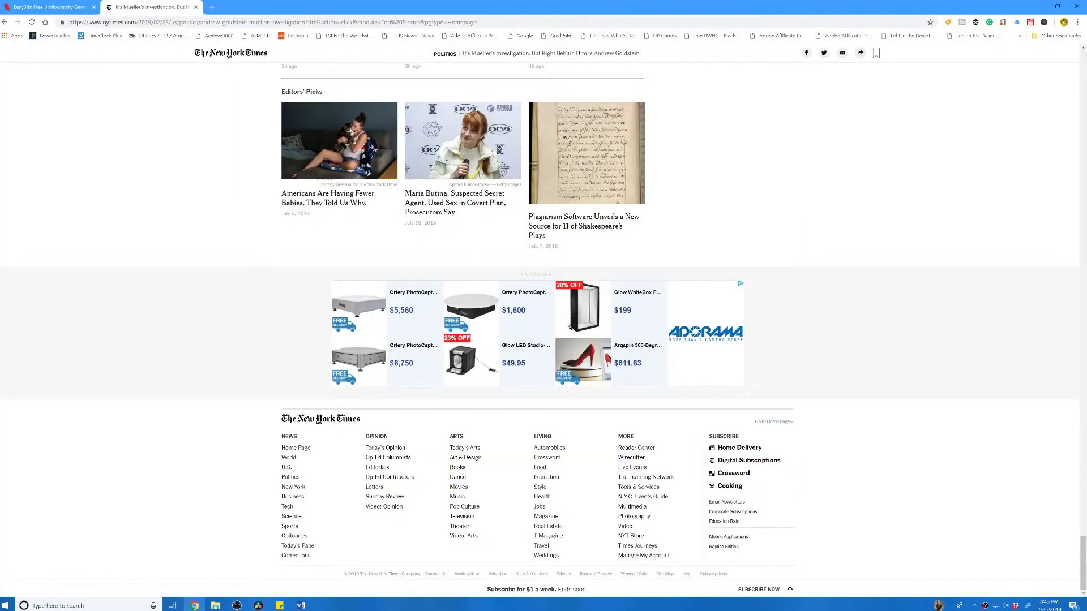
scroll(543, 328, up, 10)
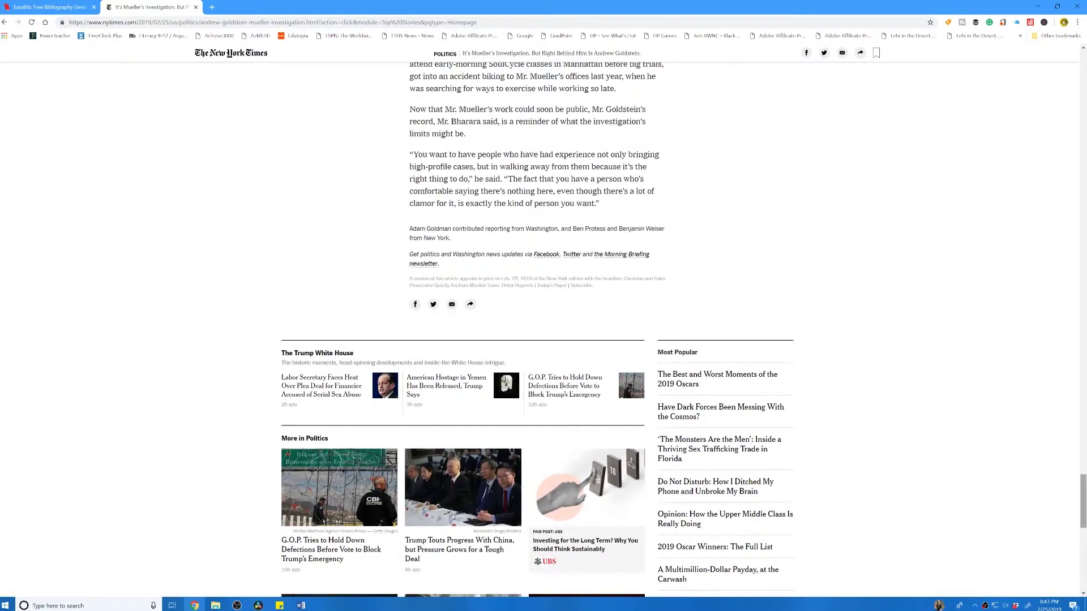
scroll(543, 329, up, 20)
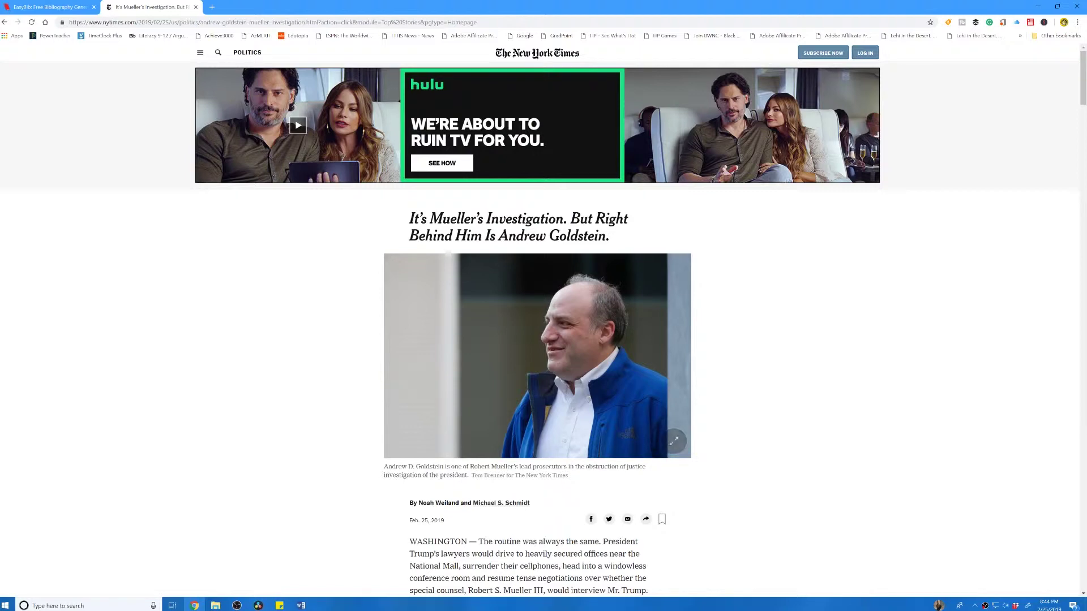
View the article citation in the EasyBib citation list and return to the Word document with the pasted citation
click(49, 7)
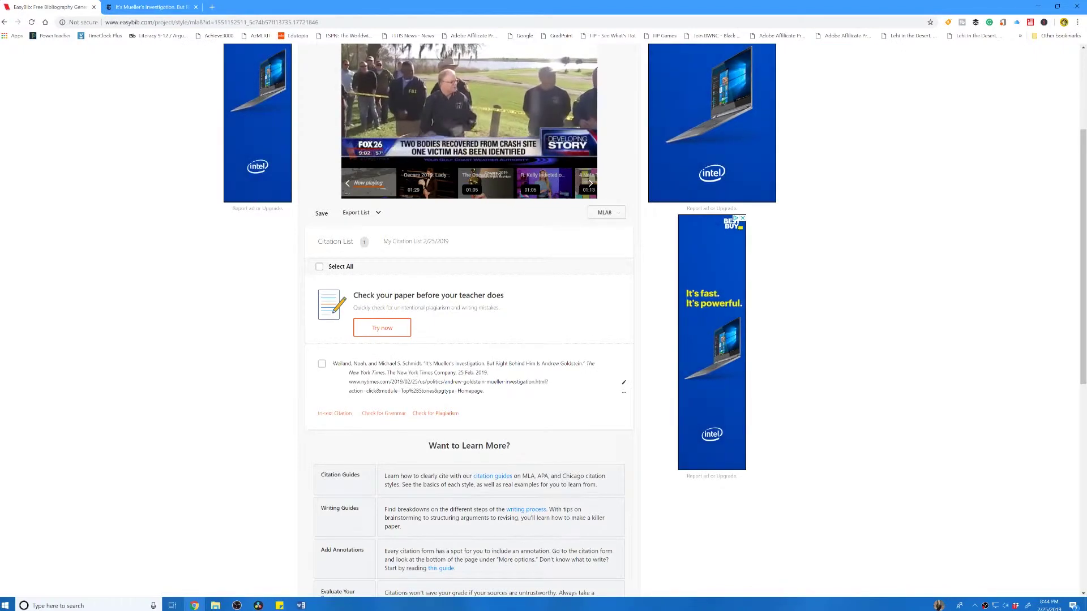
click(301, 606)
click(345, 566)
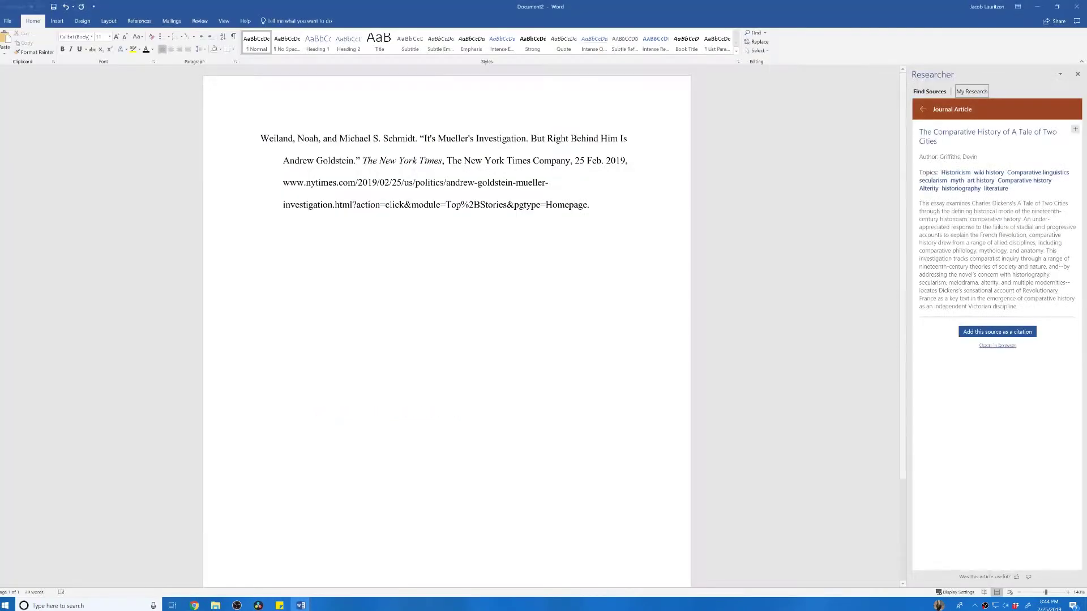